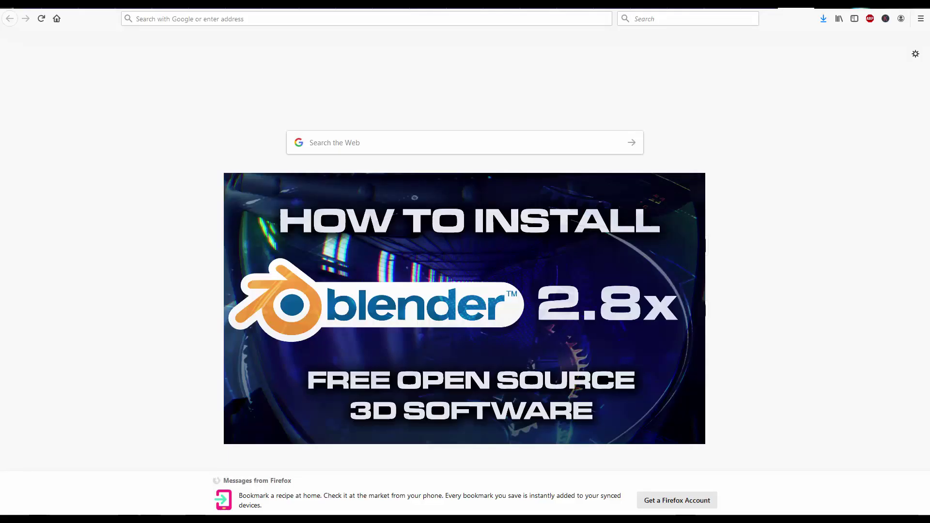
Open the blender.org/download page in the browser.
{"action": "left_click", "coordinate": [252, 18]}
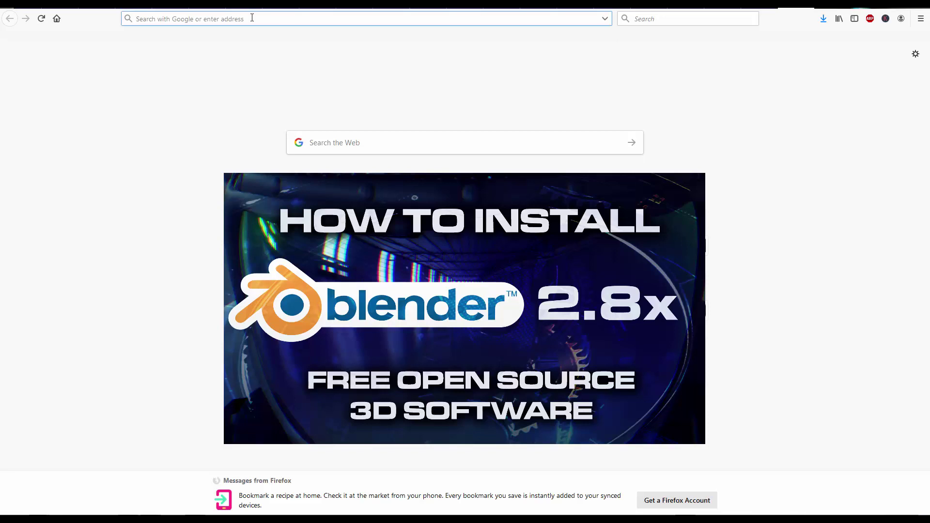
{"action": "type", "text": "blende"}
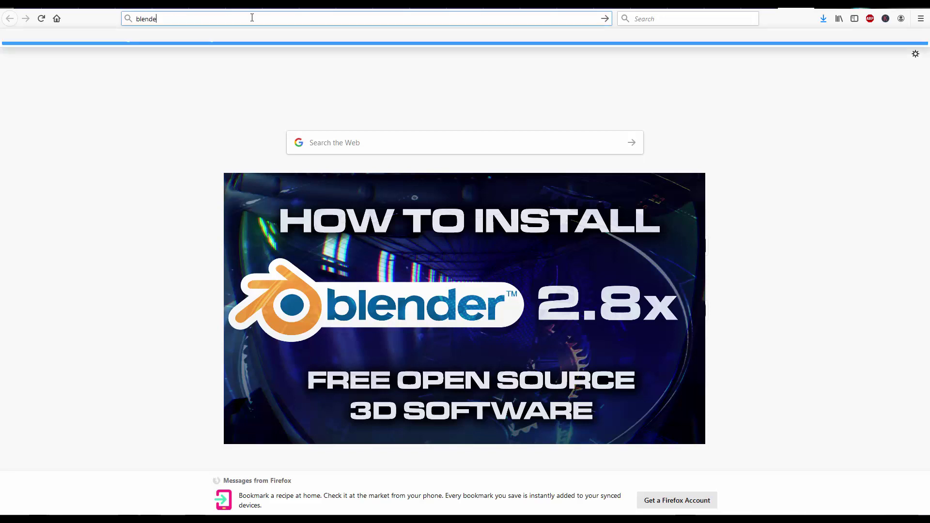
{"action": "type", "text": "r.org/"}
{"action": "key", "text": "Return"}
{"action": "type", "text": "download"}
{"action": "key", "text": "Return"}
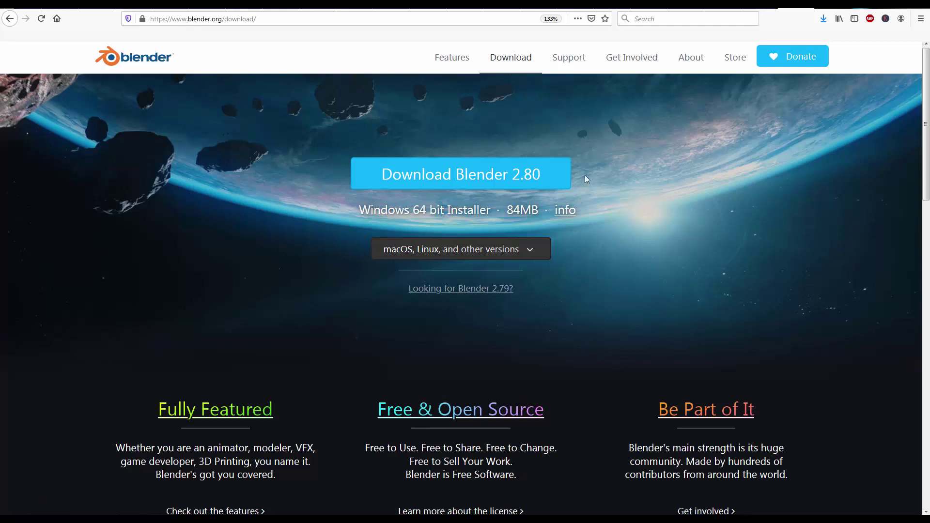
Download the blender-2.81-7137d89daaae-windows64.zip build from builder.blender.org and place it in the Blender-2.81 folder under Program Files.
{"action": "scroll", "coordinate": [577, 201], "scroll_direction": "down", "scroll_amount": 8}
{"action": "scroll", "coordinate": [577, 201], "scroll_direction": "down", "scroll_amount": 5}
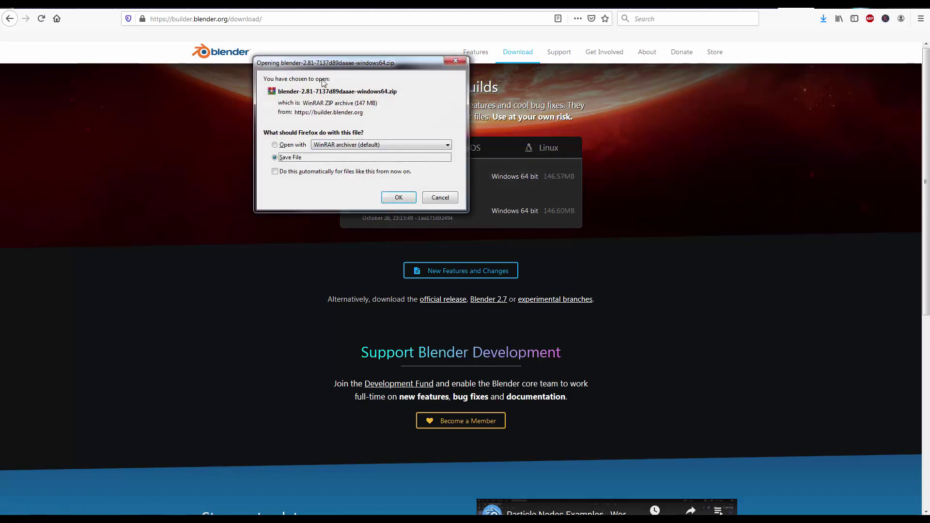
{"action": "left_click", "coordinate": [398, 197]}
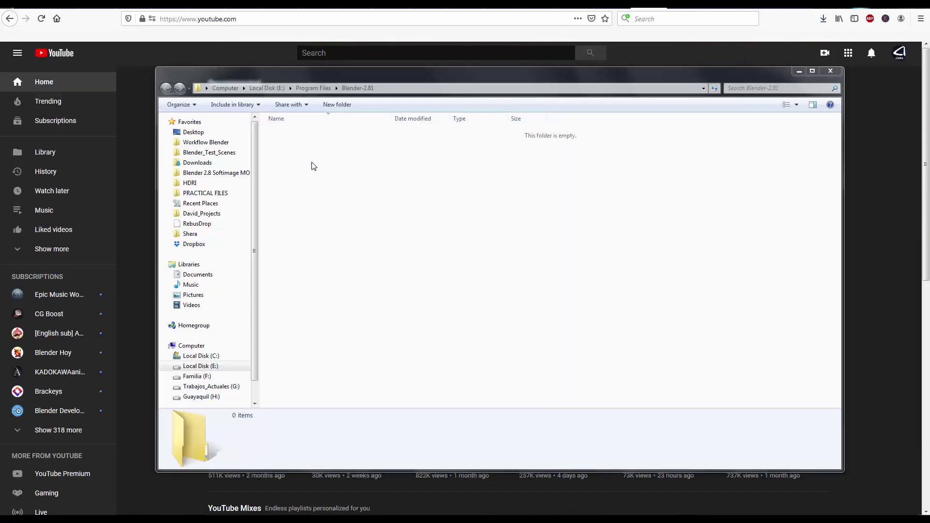
{"action": "right_click", "coordinate": [312, 164]}
{"action": "left_click", "coordinate": [334, 230]}
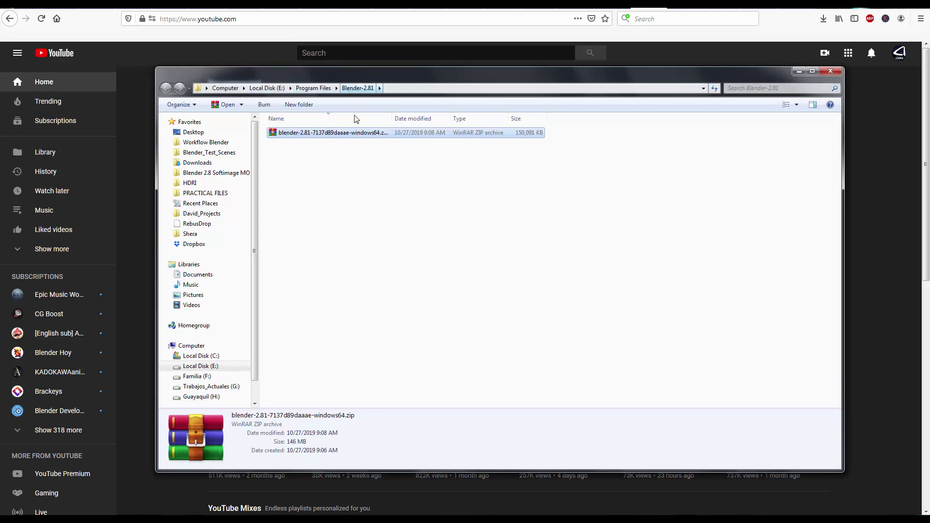
Extract the Blender zip archive inside the Blender-2.81 folder, and delete the zip file.
{"action": "right_click", "coordinate": [337, 130]}
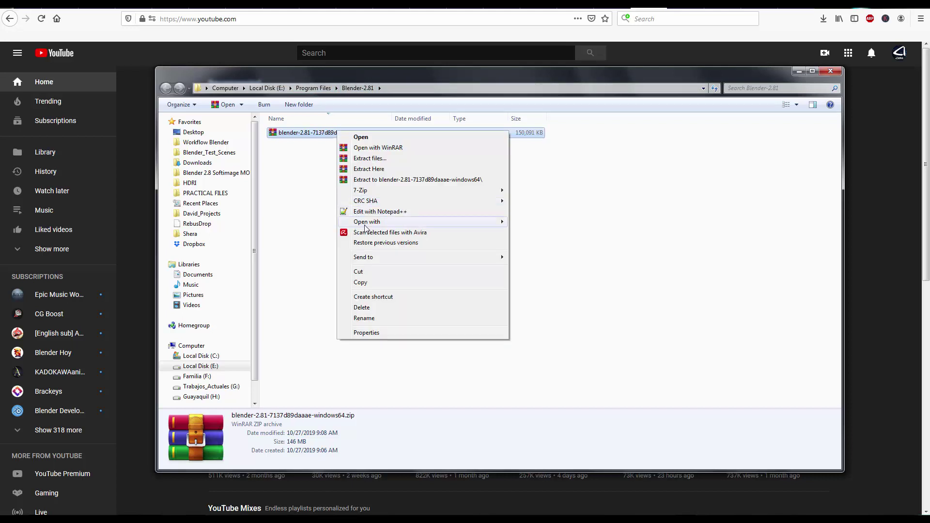
{"action": "left_click", "coordinate": [392, 169]}
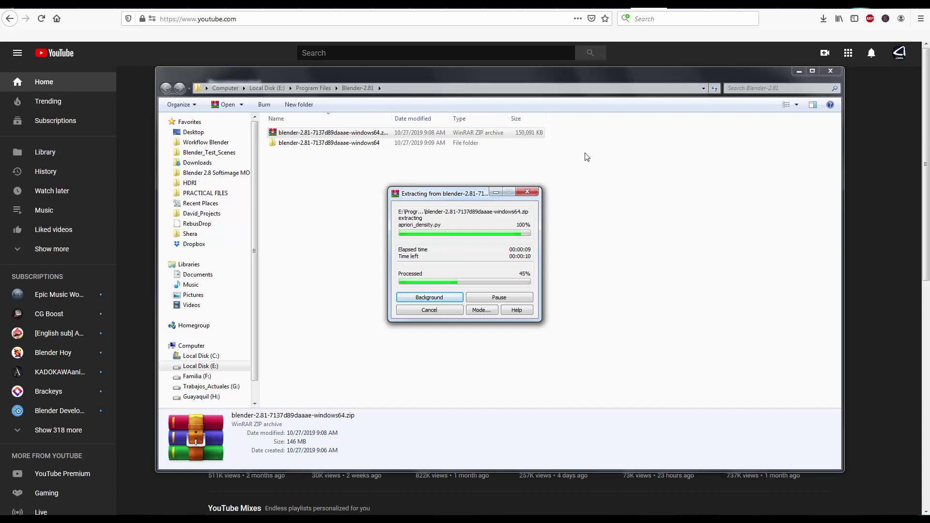
{"action": "key", "text": "Delete"}
{"action": "key", "text": "Return"}
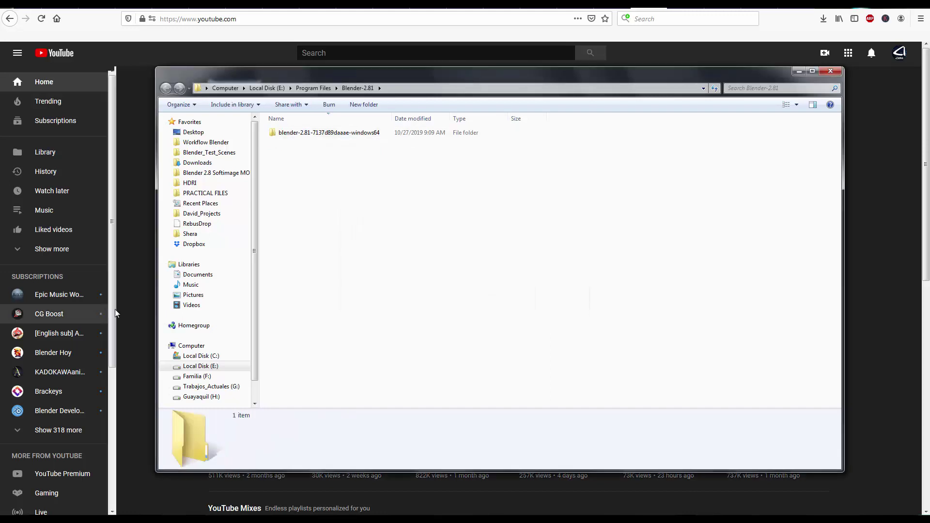
Move the entire contents of the extracted blender-2.81-7137d89daaae-windows64 folder up into the Blender-2.81 folder.
{"action": "double_click", "coordinate": [332, 134]}
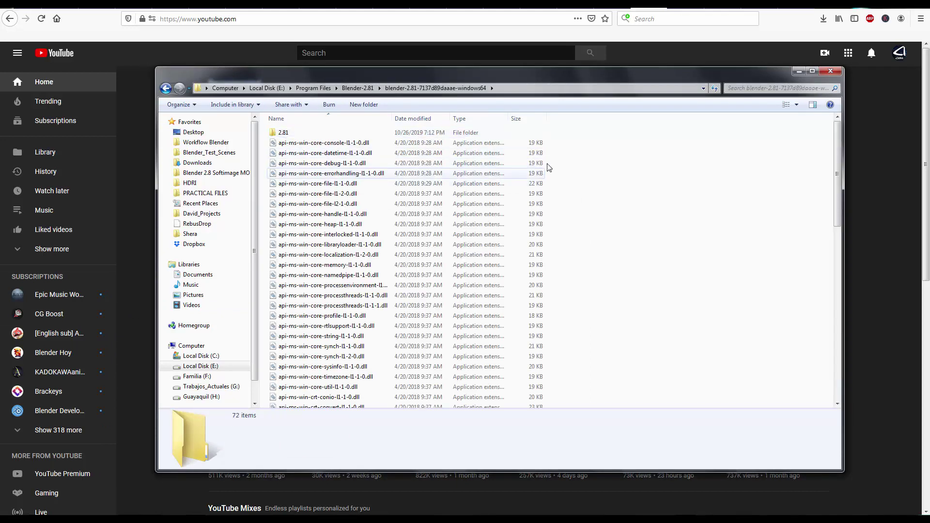
{"action": "key", "text": "ctrl+a"}
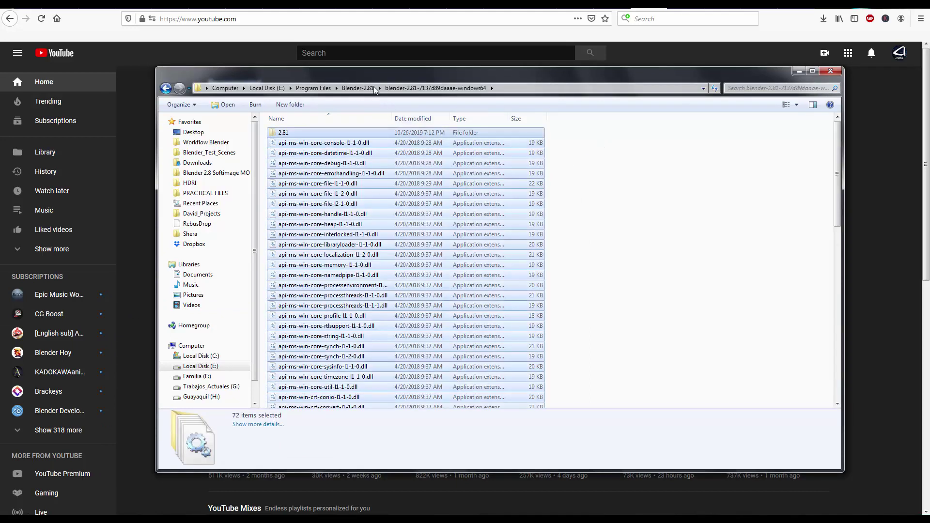
{"action": "left_click", "coordinate": [363, 89]}
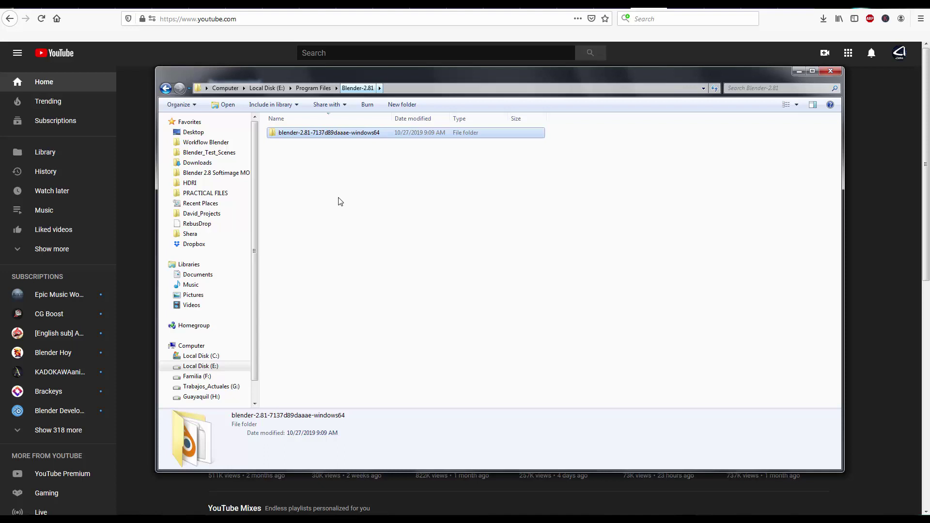
{"action": "right_click", "coordinate": [339, 200]}
{"action": "left_click", "coordinate": [367, 265]}
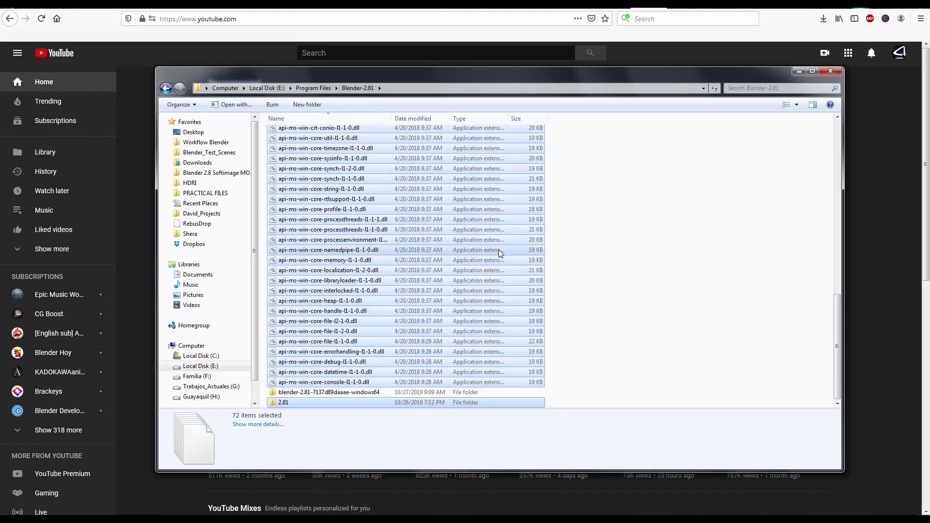
Delete the emptied blender-2.81-7137d89daaae-windows64 folder.
{"action": "left_click", "coordinate": [638, 363]}
{"action": "left_click", "coordinate": [390, 394]}
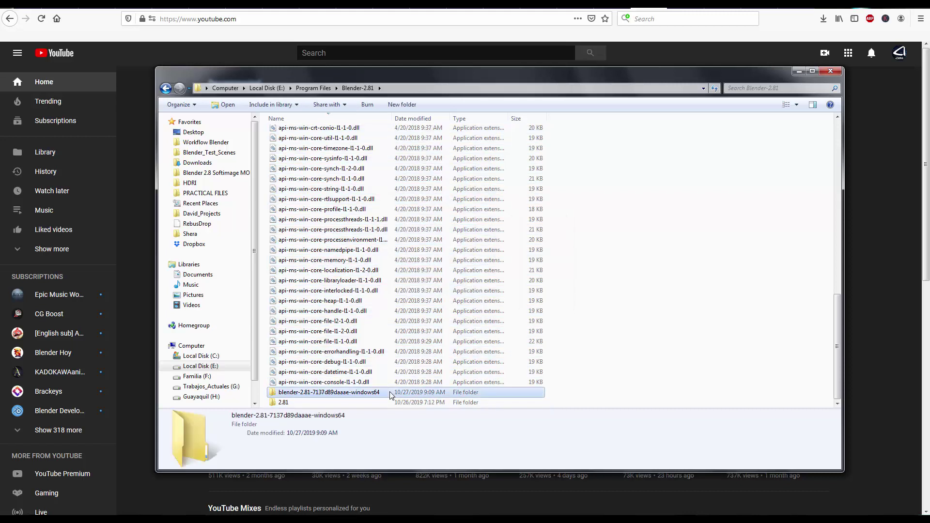
{"action": "key", "text": "Delete"}
{"action": "left_click", "coordinate": [503, 298]}
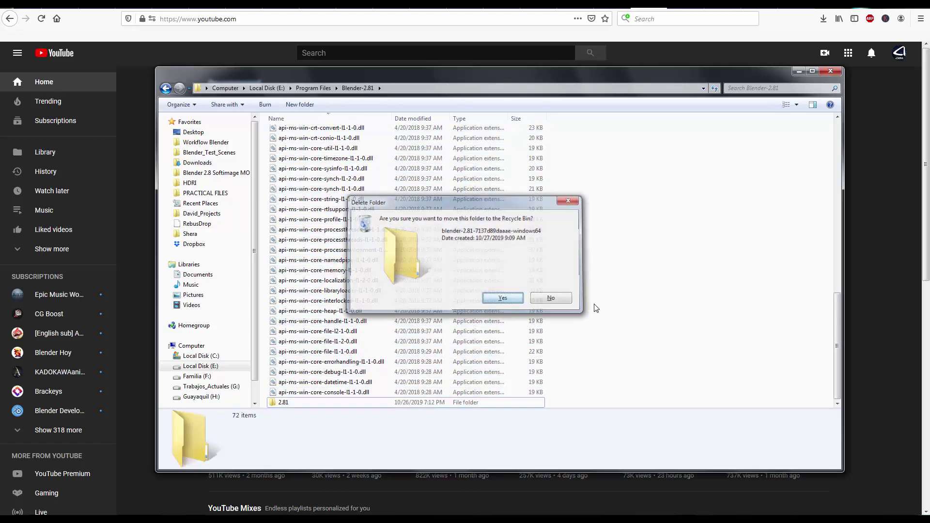
Launch blender.exe from the Blender-2.81 folder and dismiss the splash screen.
{"action": "scroll", "coordinate": [622, 304], "scroll_direction": "up", "scroll_amount": 12}
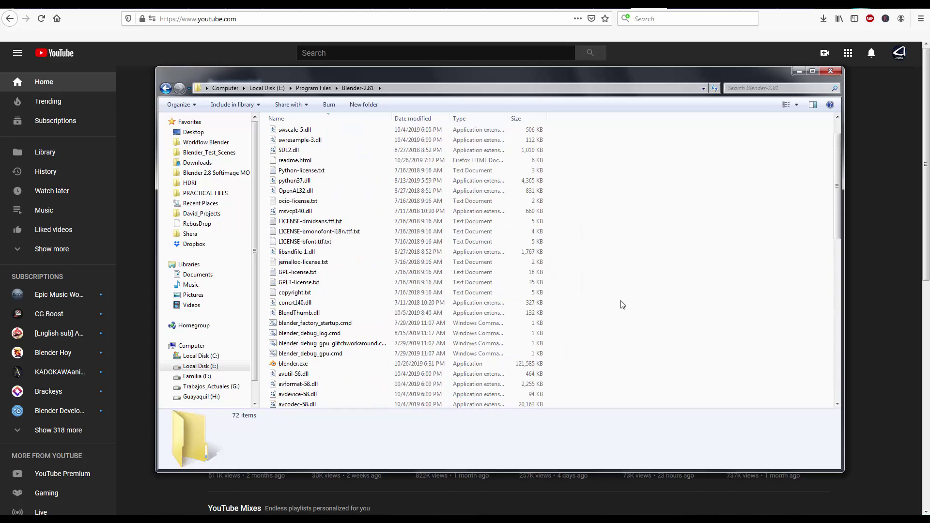
{"action": "scroll", "coordinate": [557, 305], "scroll_direction": "down", "scroll_amount": 1}
{"action": "left_click", "coordinate": [301, 312]}
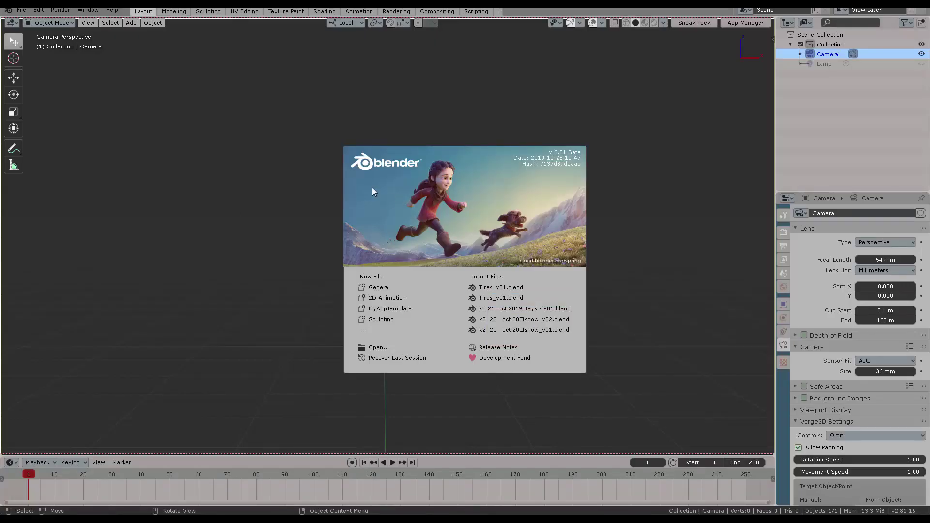
{"action": "left_click", "coordinate": [462, 172]}
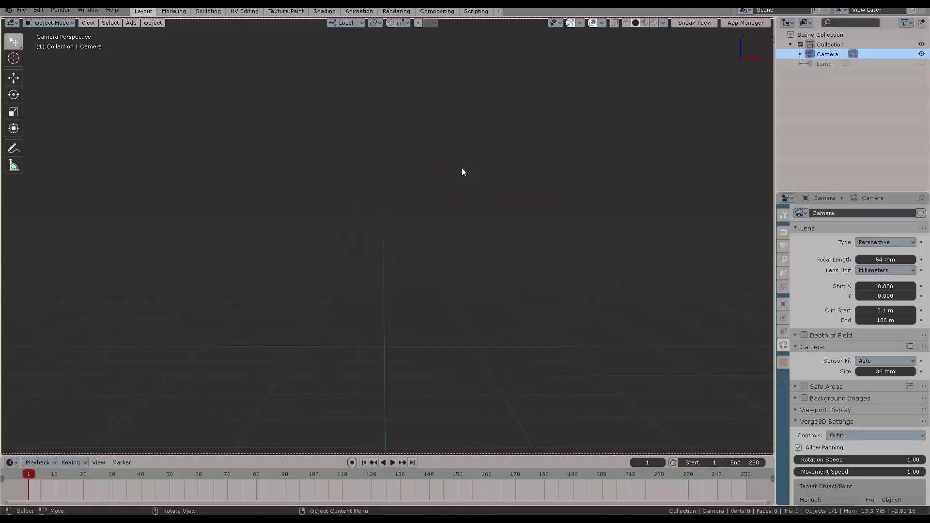
Open the Blender Preferences and show the System settings.
{"action": "left_click", "coordinate": [38, 10]}
{"action": "left_click", "coordinate": [62, 148]}
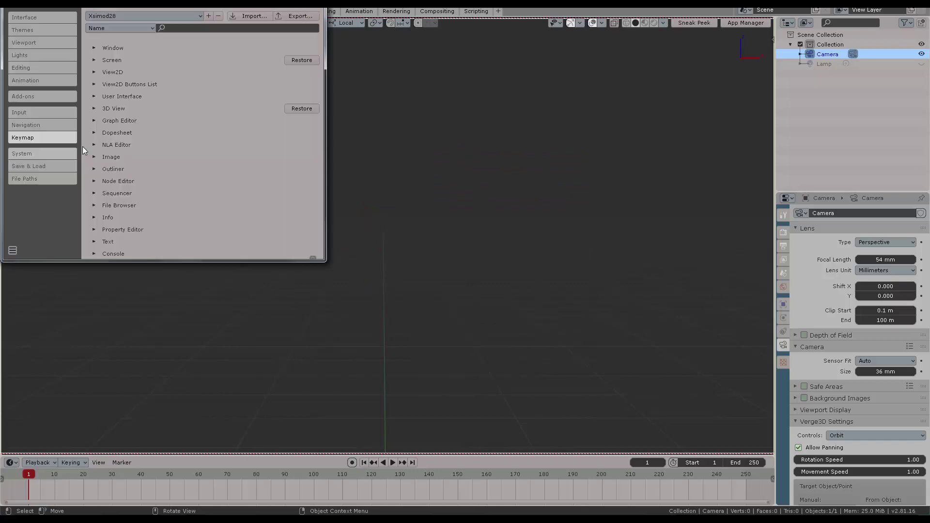
{"action": "left_click_drag", "start_coordinate": [142, 17], "coordinate": [447, 120]}
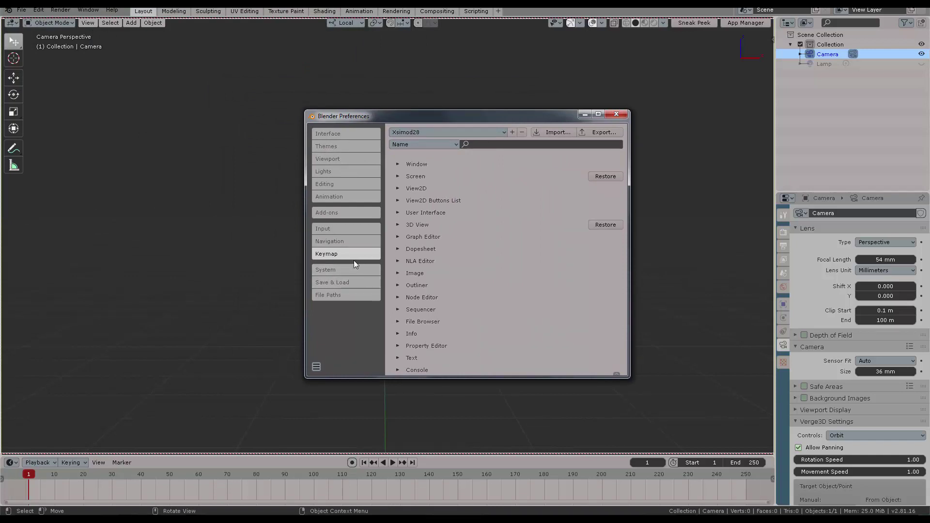
{"action": "left_click", "coordinate": [340, 269]}
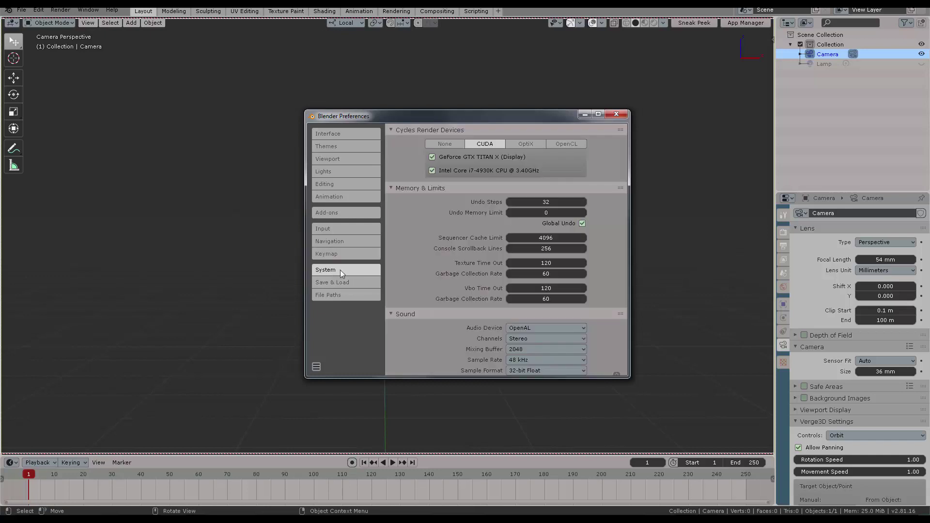
Collapse the Memory & Limits and Sound sections, review the Cycles Render Devices options, and close the Preferences.
{"action": "scroll", "coordinate": [391, 129], "scroll_direction": "down", "scroll_amount": 2}
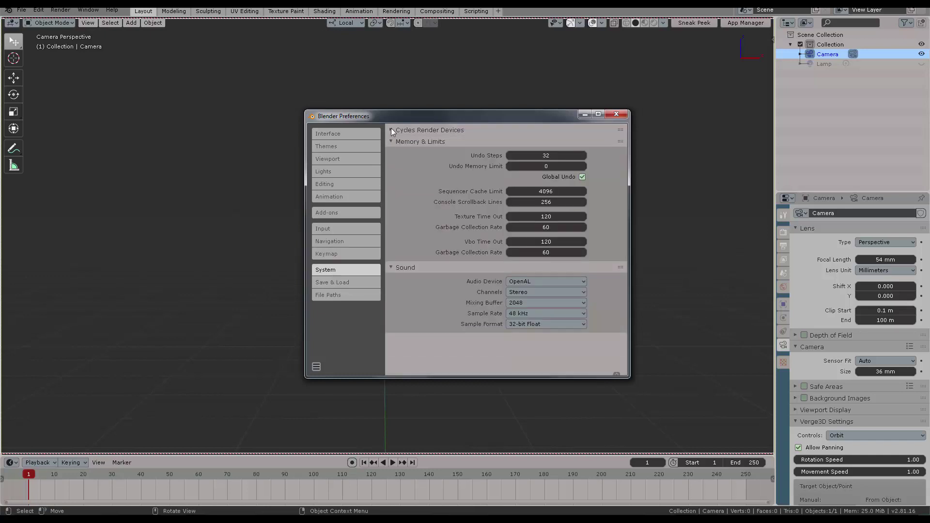
{"action": "scroll", "coordinate": [391, 128], "scroll_direction": "up", "scroll_amount": 2}
{"action": "left_click", "coordinate": [393, 188]}
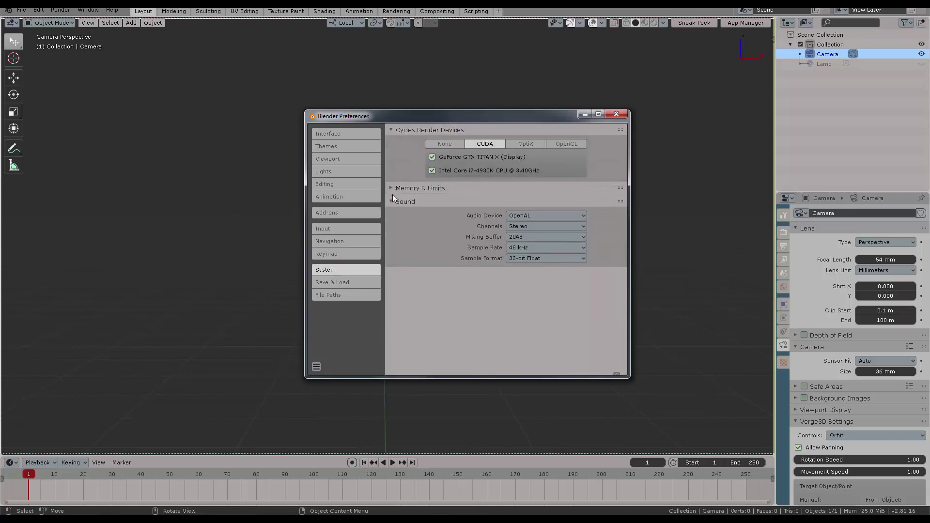
{"action": "left_click", "coordinate": [390, 199]}
{"action": "left_click", "coordinate": [391, 129]}
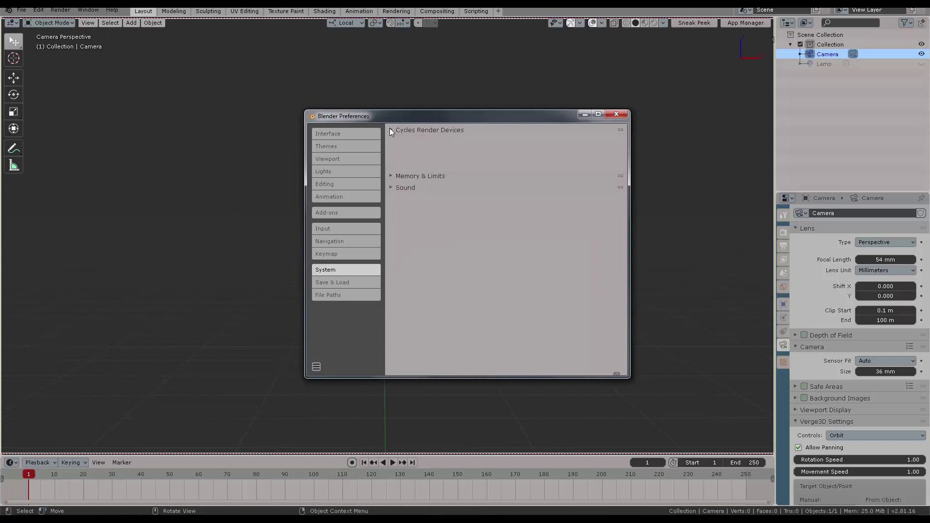
{"action": "left_click", "coordinate": [391, 128]}
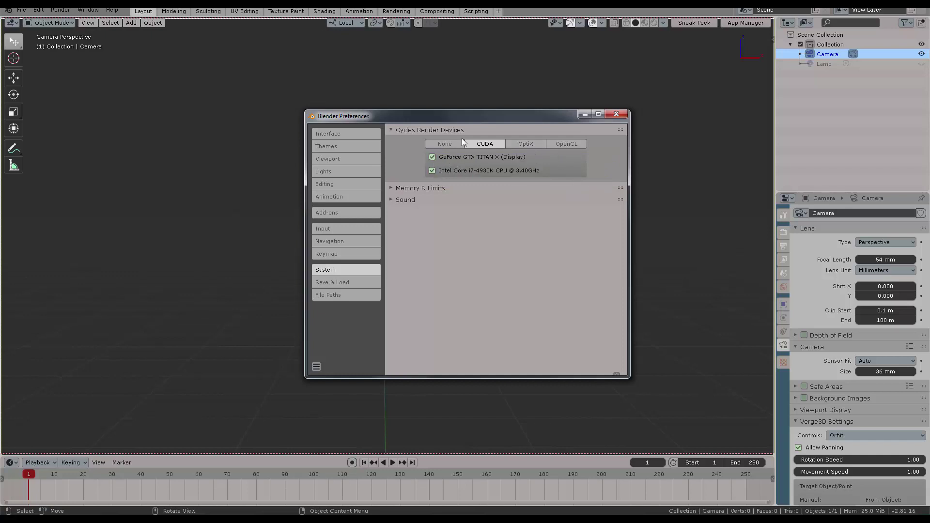
{"action": "left_click_drag", "start_coordinate": [472, 118], "coordinate": [436, 117]}
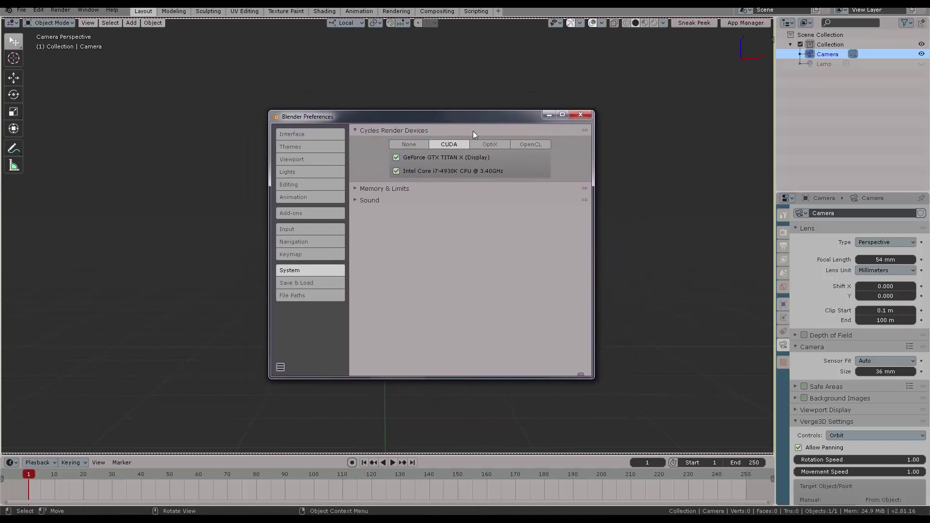
{"action": "left_click", "coordinate": [583, 116]}
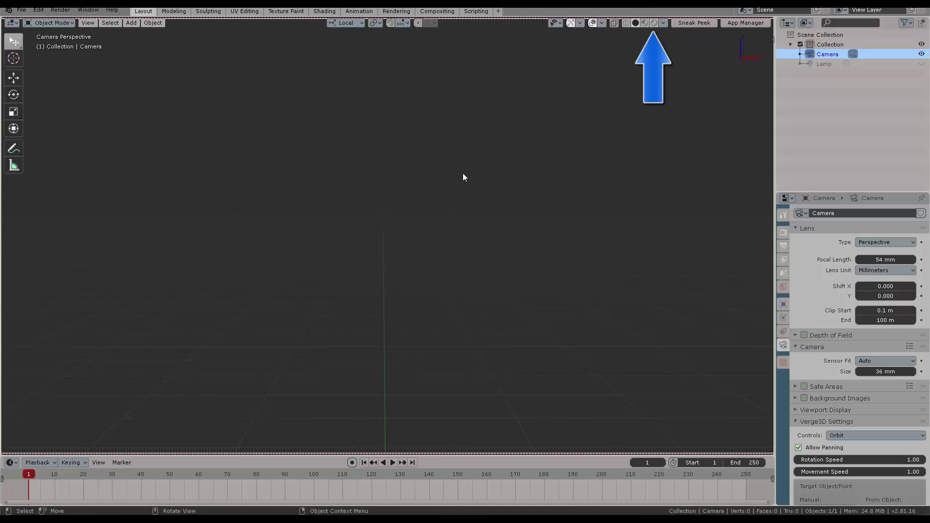
Add a Monkey mesh to the scene.
{"action": "key", "text": "shift+a"}
{"action": "mouse_move", "coordinate": [464, 172]}
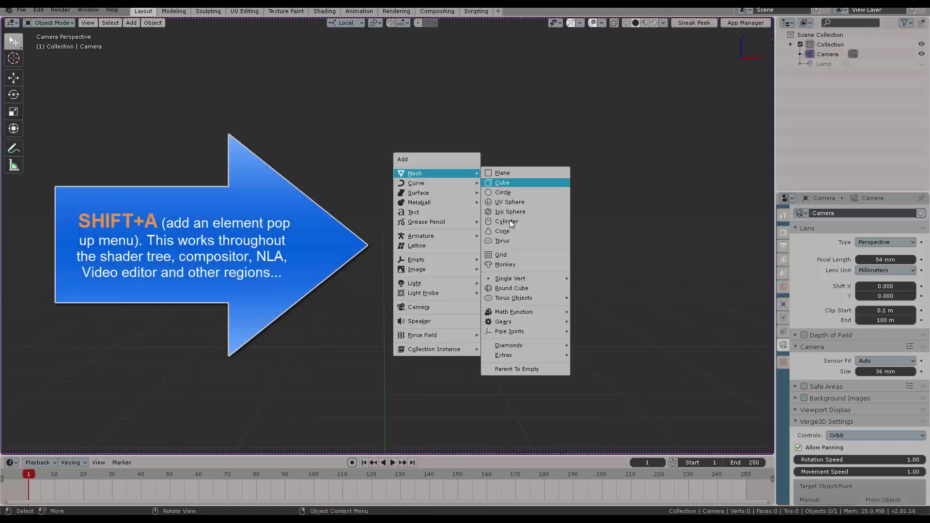
{"action": "left_click", "coordinate": [507, 264]}
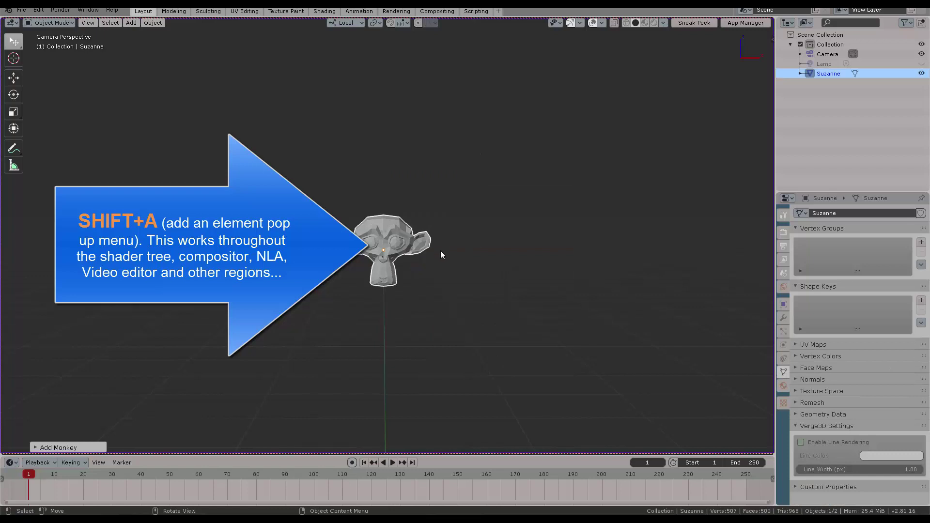
Switch the 3D viewport to Rendered shading and inspect the monkey head up close.
{"action": "left_click", "coordinate": [654, 23]}
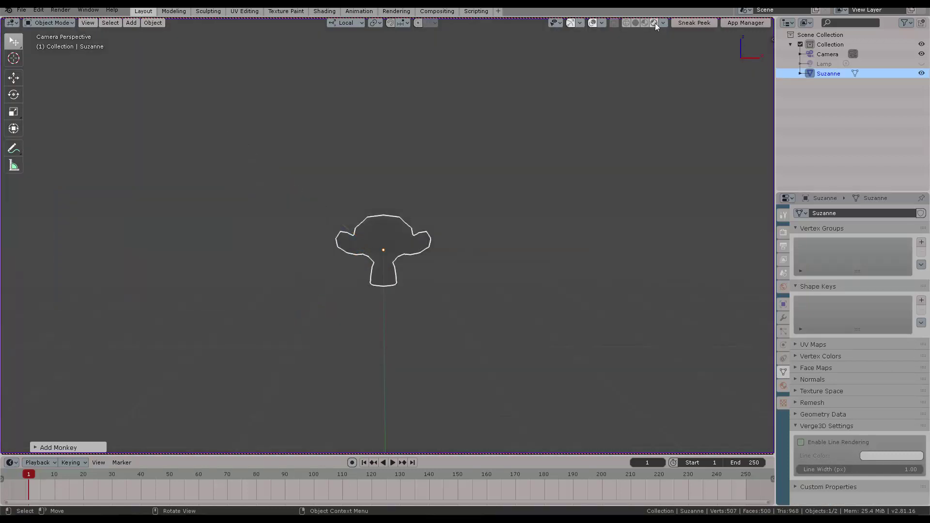
{"action": "middle_click_drag", "start_coordinate": [641, 56], "coordinate": [499, 201]}
{"action": "scroll", "coordinate": [496, 196], "scroll_direction": "up", "scroll_amount": 4}
{"action": "scroll", "coordinate": [495, 194], "scroll_direction": "up", "scroll_amount": 1}
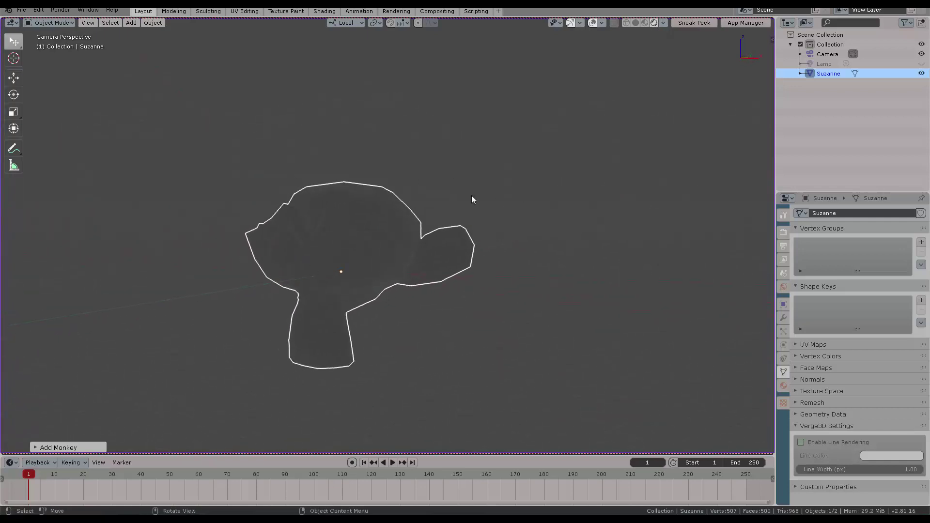
{"action": "middle_click_drag", "start_coordinate": [343, 234], "coordinate": [412, 227]}
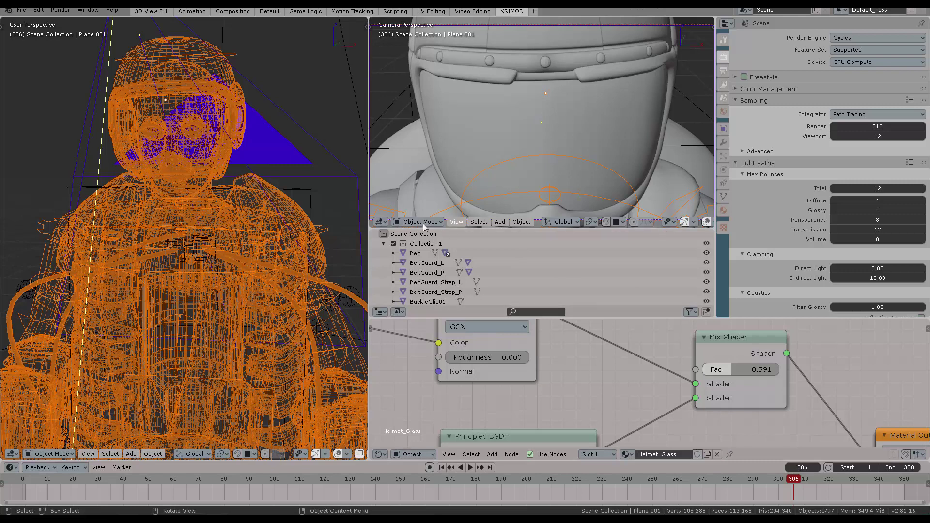
Flip the camera viewport's header to the top edge and set that viewport to Rendered shading.
{"action": "left_click", "coordinate": [380, 222]}
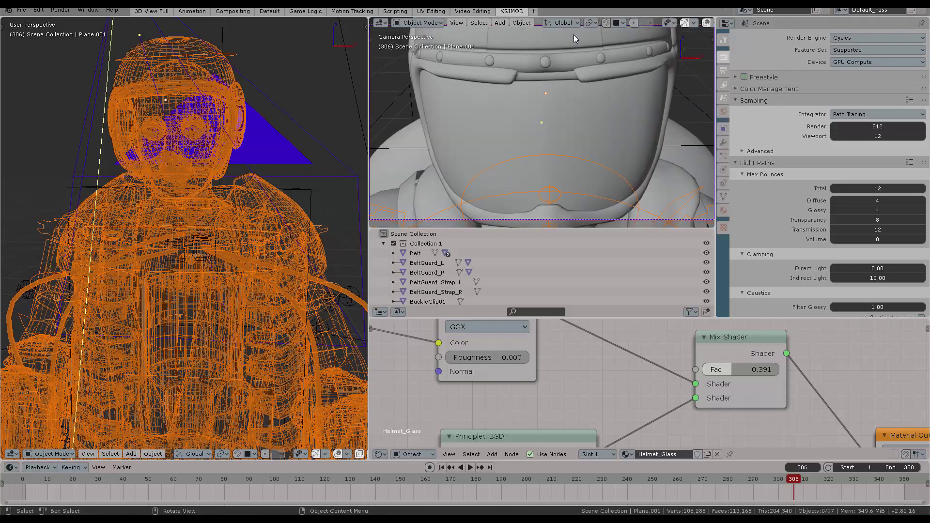
{"action": "scroll", "coordinate": [595, 22], "scroll_direction": "down", "scroll_amount": 6}
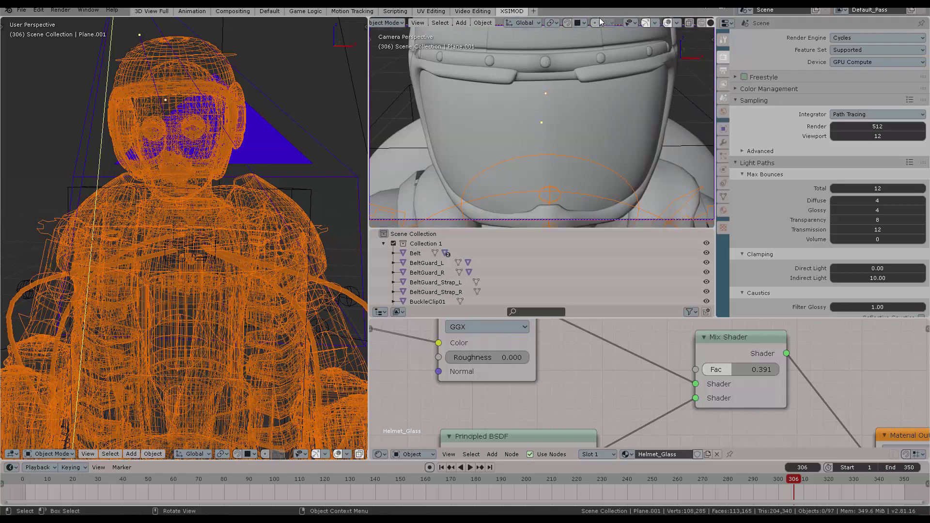
{"action": "scroll", "coordinate": [592, 24], "scroll_direction": "up", "scroll_amount": 6}
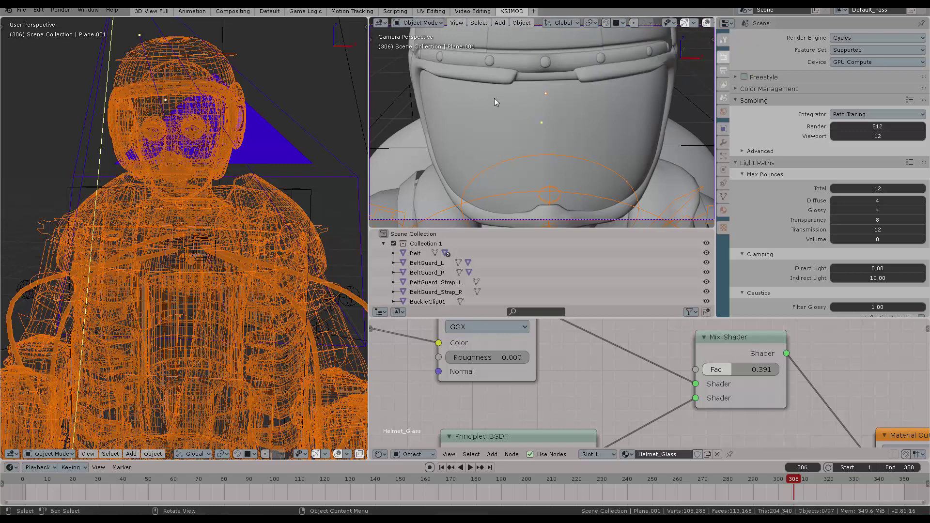
{"action": "scroll", "coordinate": [586, 22], "scroll_direction": "down", "scroll_amount": 5}
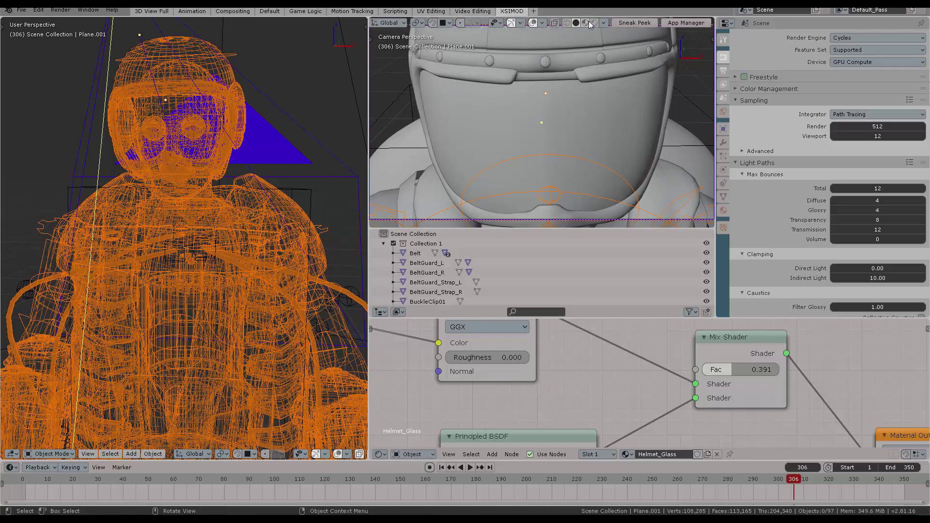
{"action": "scroll", "coordinate": [588, 23], "scroll_direction": "up", "scroll_amount": 4}
{"action": "scroll", "coordinate": [595, 24], "scroll_direction": "down", "scroll_amount": 6}
{"action": "left_click", "coordinate": [594, 23]}
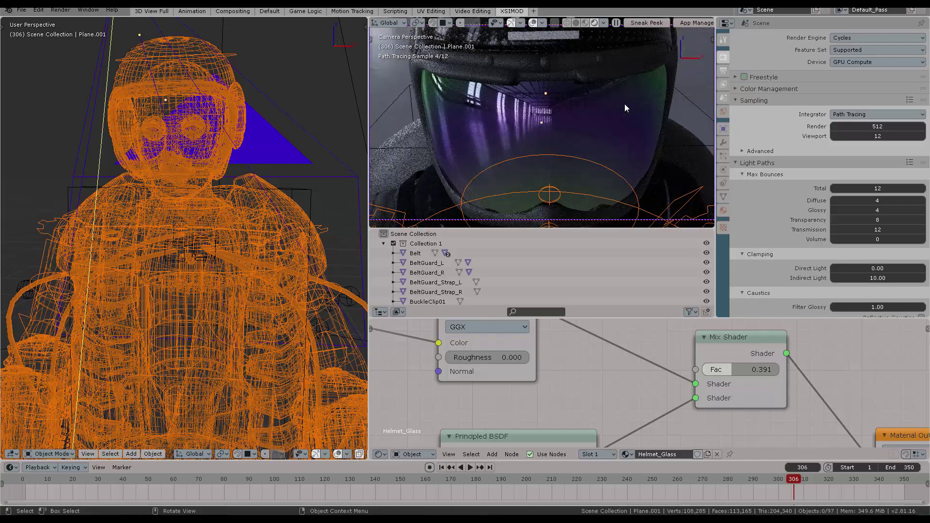
Hide the overlays in the camera viewport and maximize it to fill the window.
{"action": "left_click", "coordinate": [532, 23]}
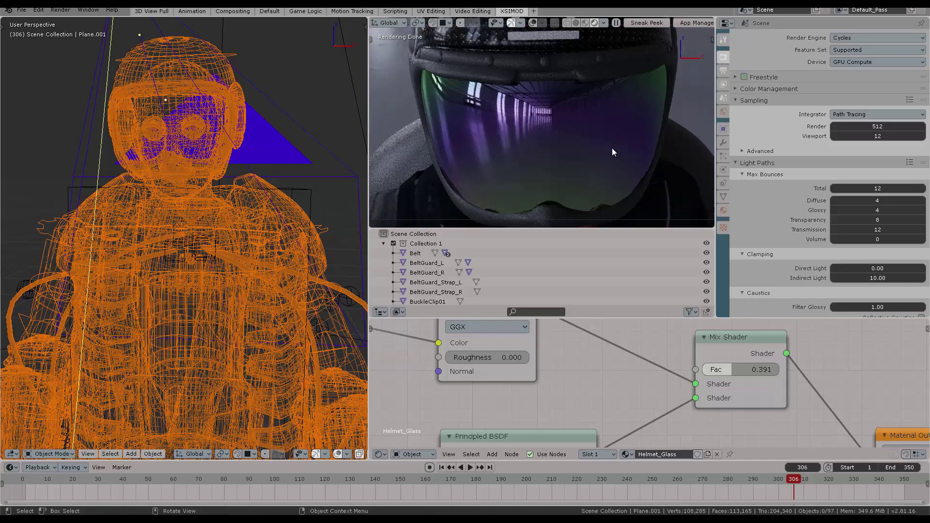
{"action": "key", "text": "ctrl+space"}
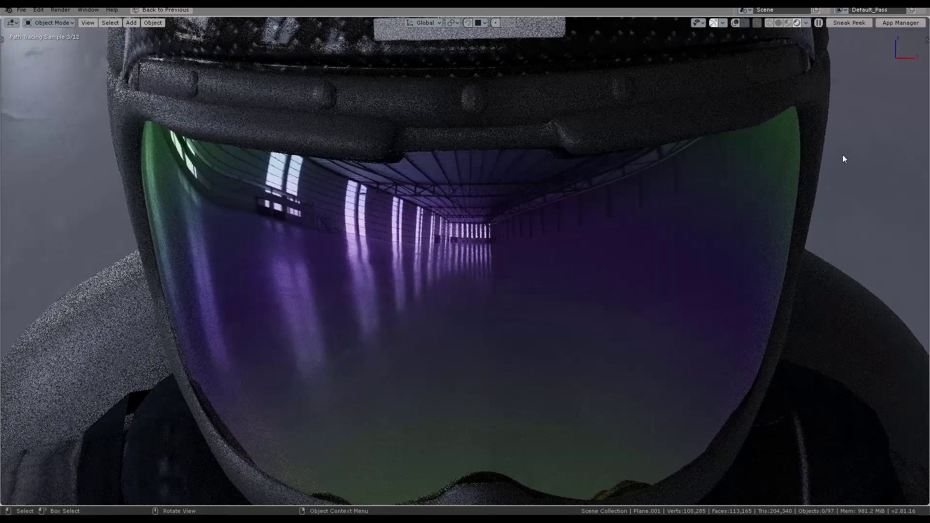